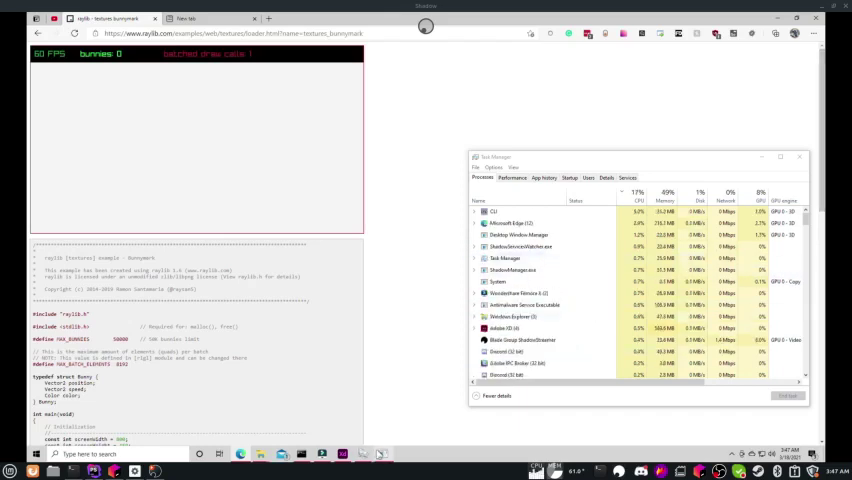
Close the extra native bunnymark window and highlight the web example's spawn/update code.
{"action": "left_click", "coordinate": [381, 453]}
{"action": "left_click_drag", "start_coordinate": [150, 146], "coordinate": [250, 139]}
{"action": "left_click", "coordinate": [424, 141]}
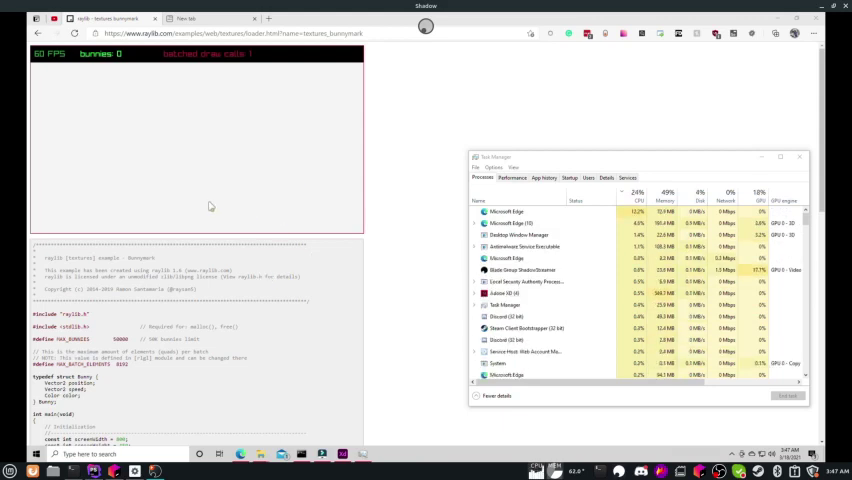
{"action": "scroll", "coordinate": [207, 196], "scroll_direction": "down", "scroll_amount": 4}
{"action": "scroll", "coordinate": [207, 196], "scroll_direction": "down", "scroll_amount": 4}
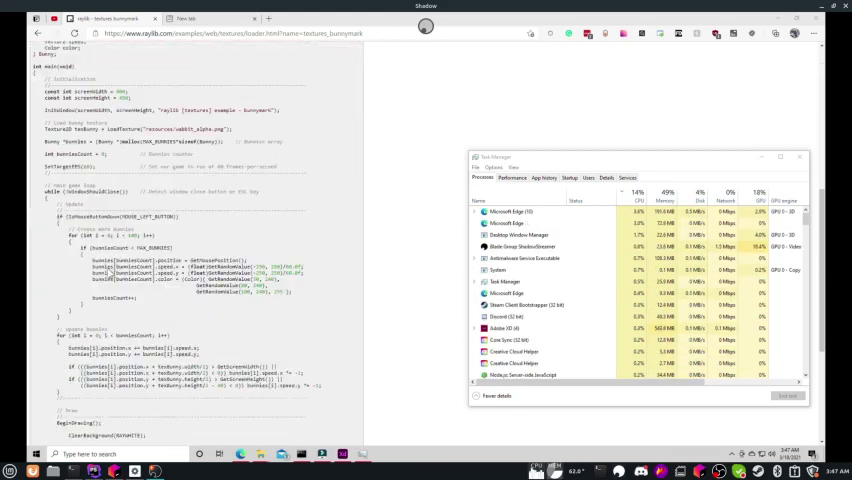
{"action": "scroll", "coordinate": [207, 196], "scroll_direction": "down", "scroll_amount": 3}
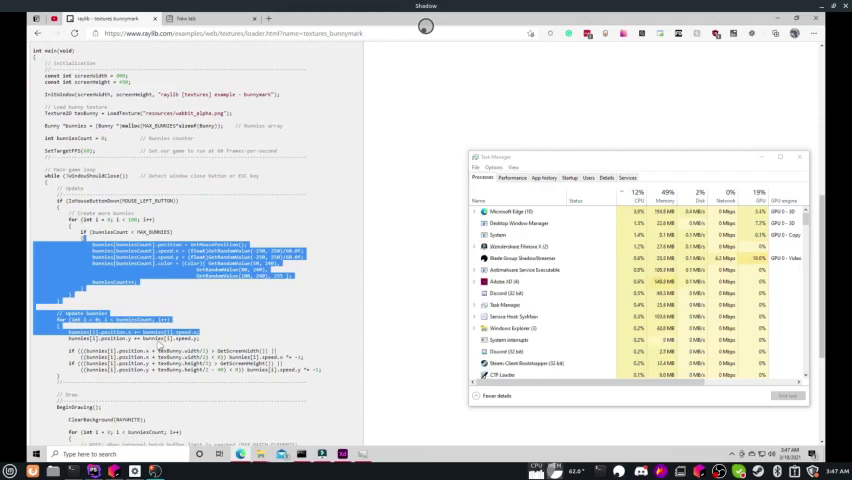
{"action": "left_click_drag", "start_coordinate": [60, 348], "coordinate": [310, 370]}
{"action": "scroll", "coordinate": [125, 230], "scroll_direction": "down", "scroll_amount": 3}
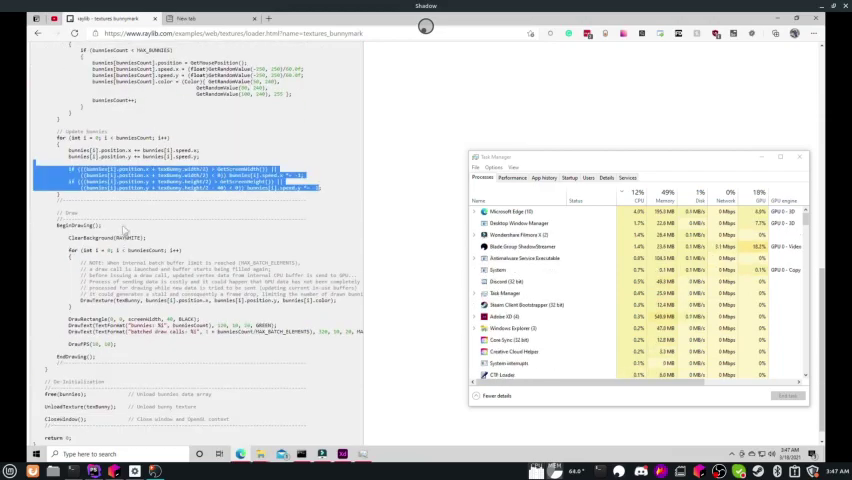
Hold the mouse on the web canvas until about 22,000 bunnies are running.
{"action": "left_click", "coordinate": [125, 230]}
{"action": "scroll", "coordinate": [125, 230], "scroll_direction": "up", "scroll_amount": 6}
{"action": "scroll", "coordinate": [197, 106], "scroll_direction": "up", "scroll_amount": 5}
{"action": "left_click_drag", "start_coordinate": [228, 162], "coordinate": [228, 162]}
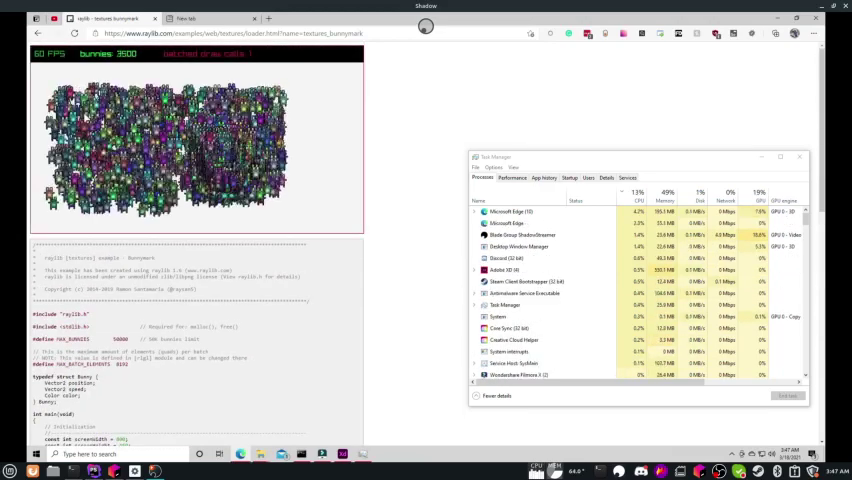
{"action": "left_click_drag", "start_coordinate": [187, 84], "coordinate": [88, 172]}
{"action": "mouse_move", "coordinate": [185, 152]}
{"action": "left_mouse_down"}
{"action": "mouse_move", "coordinate": [196, 143]}
{"action": "mouse_move", "coordinate": [186, 147]}
{"action": "left_mouse_up"}
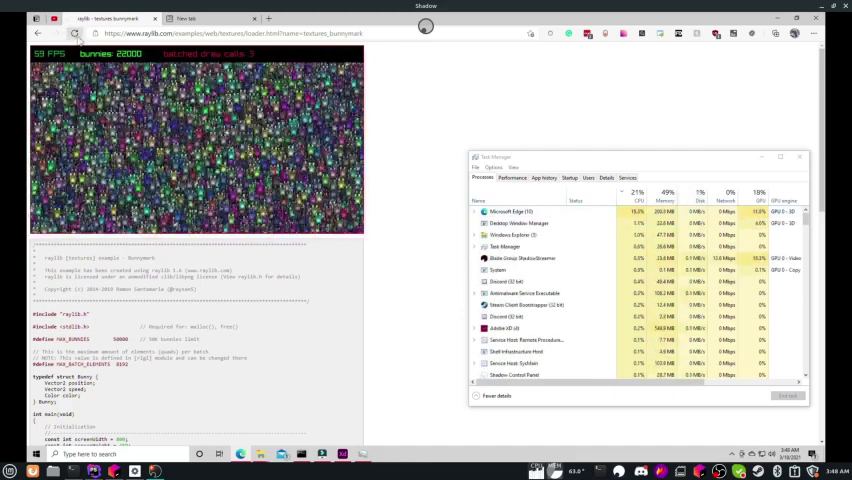
Reload the page to reset the web bunnymark to zero bunnies.
{"action": "left_click", "coordinate": [75, 33]}
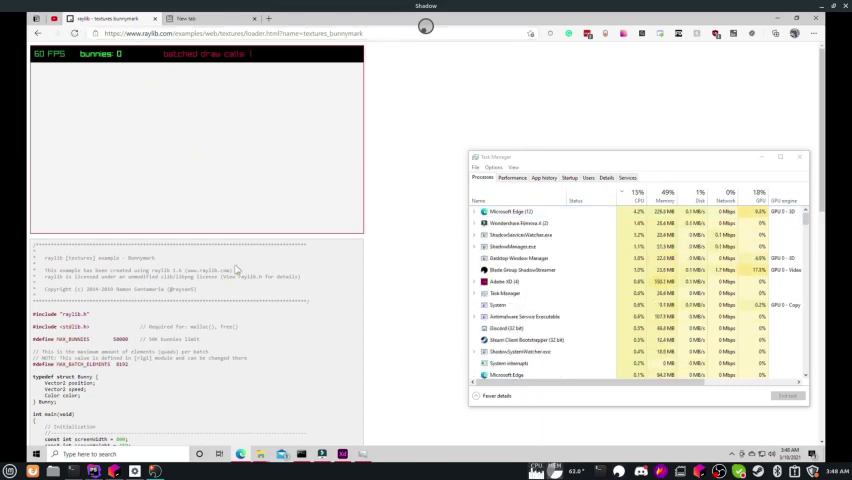
{"action": "scroll", "coordinate": [226, 256], "scroll_direction": "down", "scroll_amount": 5}
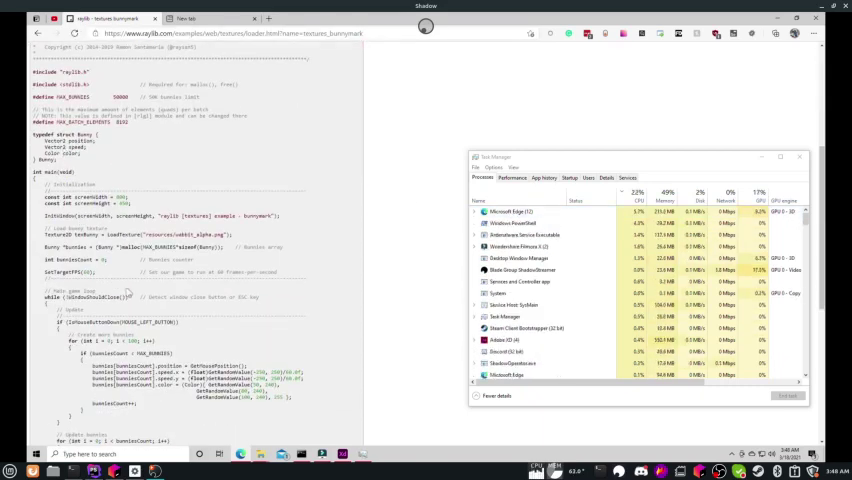
{"action": "scroll", "coordinate": [123, 291], "scroll_direction": "up", "scroll_amount": 4}
{"action": "scroll", "coordinate": [123, 291], "scroll_direction": "up", "scroll_amount": 1}
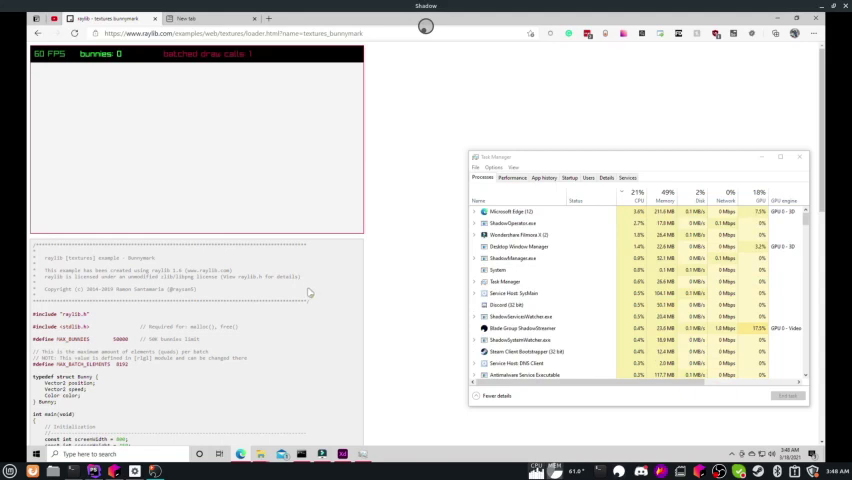
Run bunnymark.php under PHP 7.4, close the web tab, and spawn about 22,100 bunnies.
{"action": "left_click", "coordinate": [322, 454]}
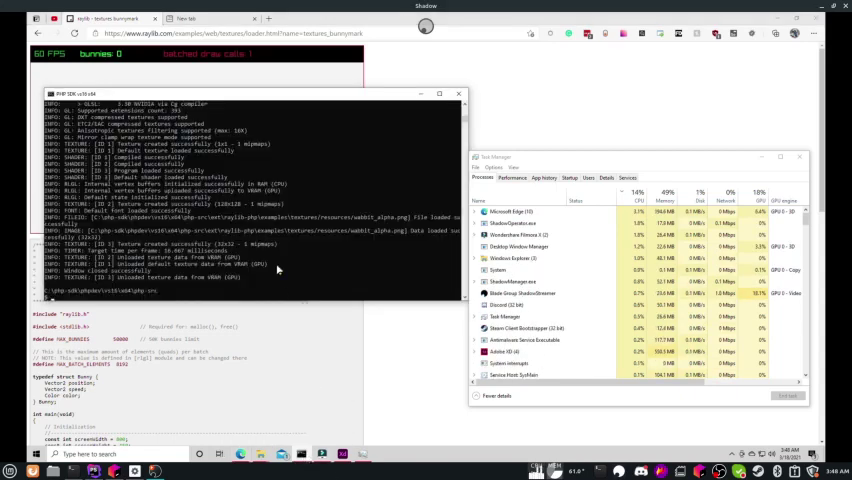
{"action": "key", "text": "Up"}
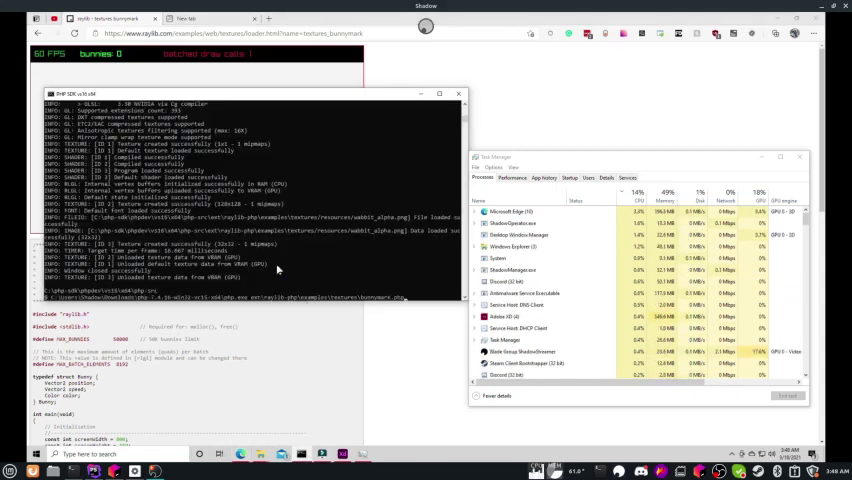
{"action": "key", "text": "Return"}
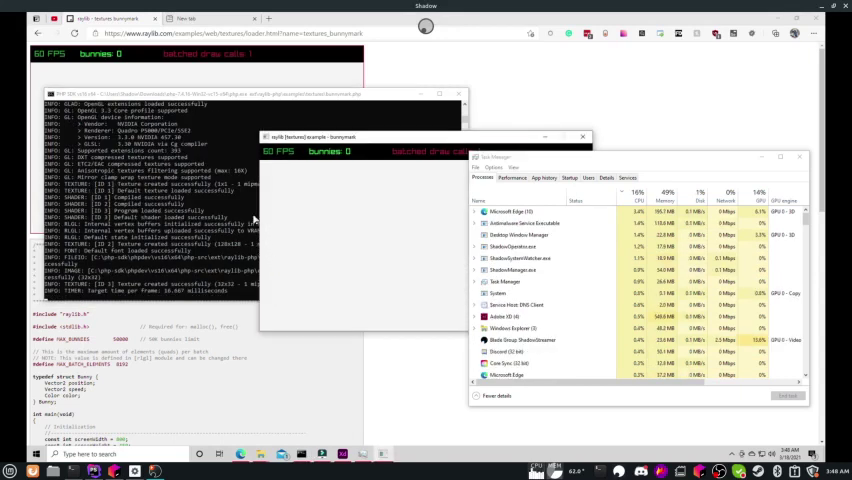
{"action": "key", "text": "ctrl+w"}
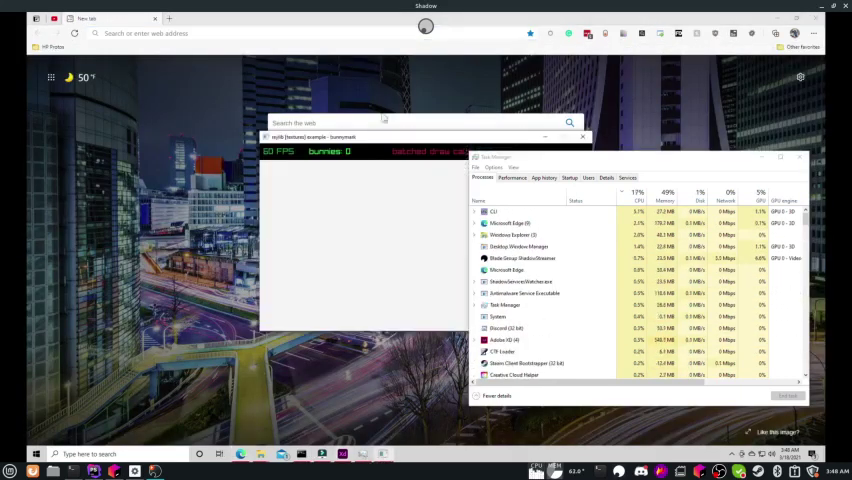
{"action": "left_click_drag", "start_coordinate": [408, 137], "coordinate": [203, 157]}
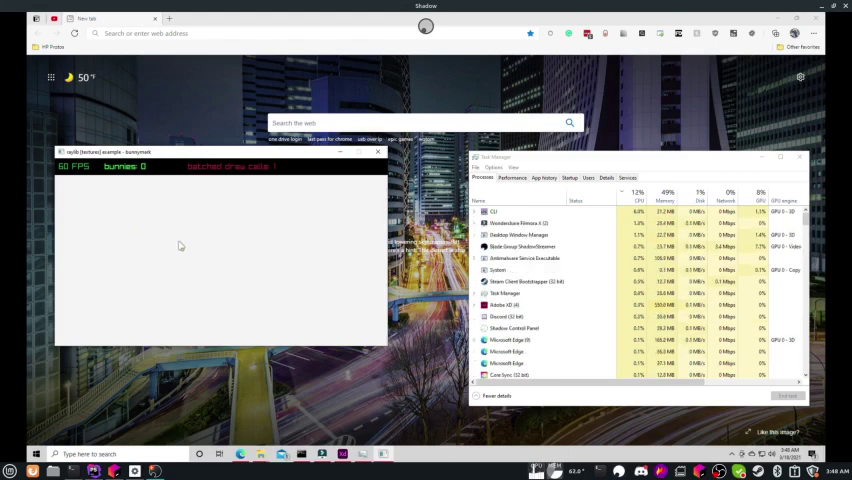
{"action": "left_click_drag", "start_coordinate": [181, 247], "coordinate": [226, 260]}
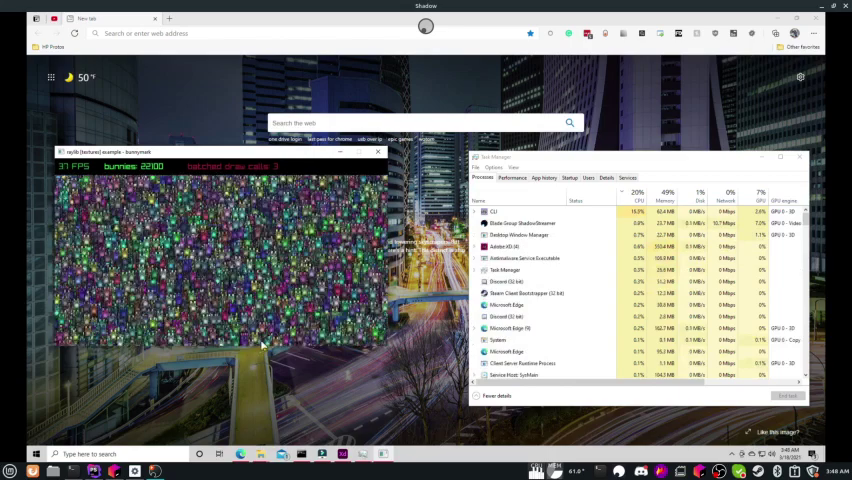
Close bunnymark and relaunch the script using the php-8.0.3 build.
{"action": "left_click", "coordinate": [376, 156]}
{"action": "left_click", "coordinate": [302, 454]}
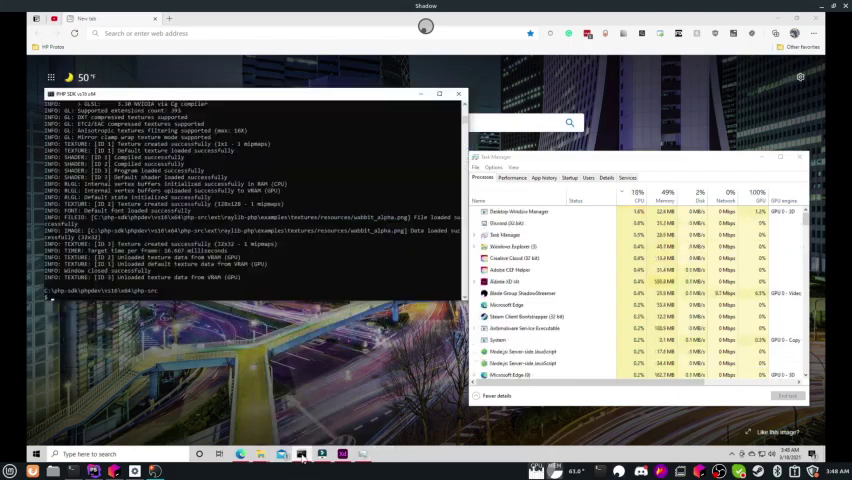
{"action": "key", "text": "Up"}
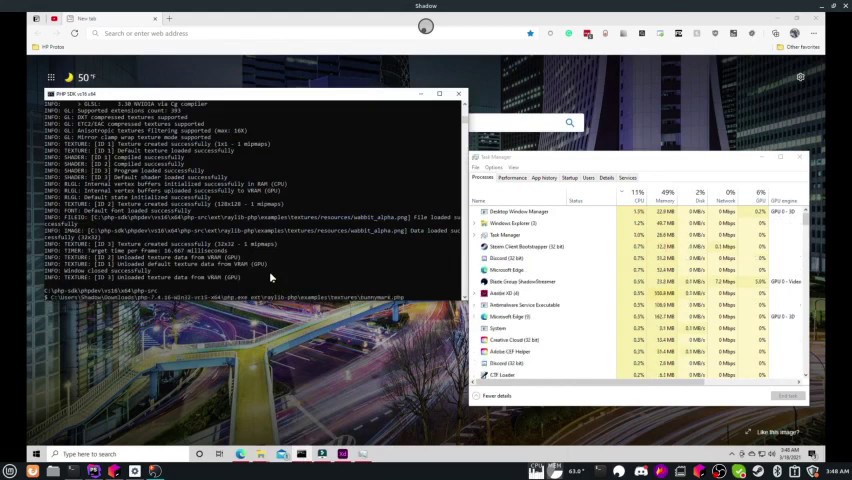
{"action": "key", "text": "Up"}
{"action": "key", "text": "Up"}
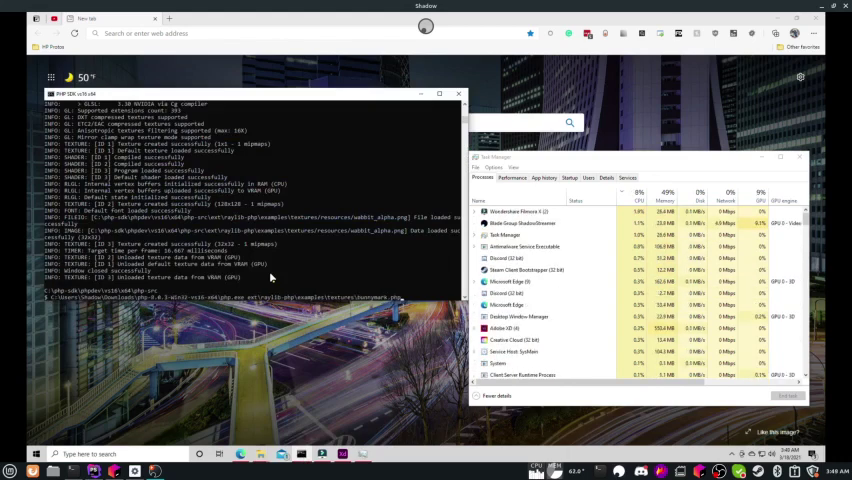
{"action": "key", "text": "Return"}
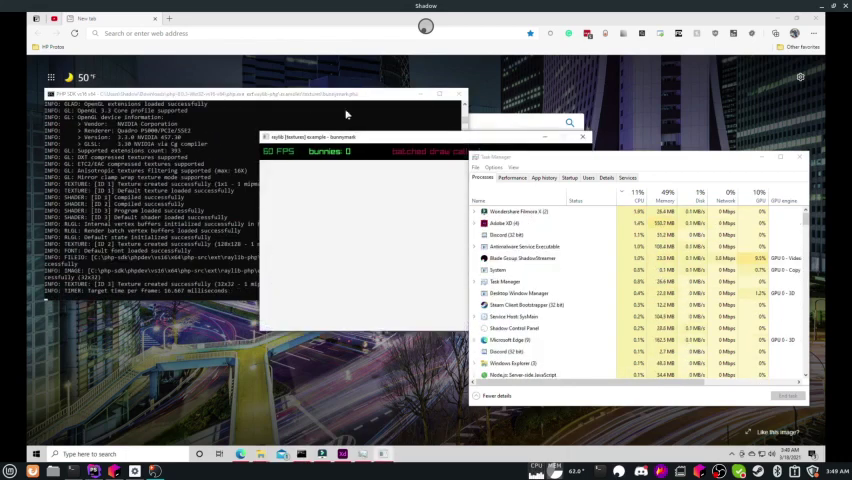
Spawn about 22,100 bunnies in the PHP 8 bunnymark window.
{"action": "left_click_drag", "start_coordinate": [400, 137], "coordinate": [224, 162]}
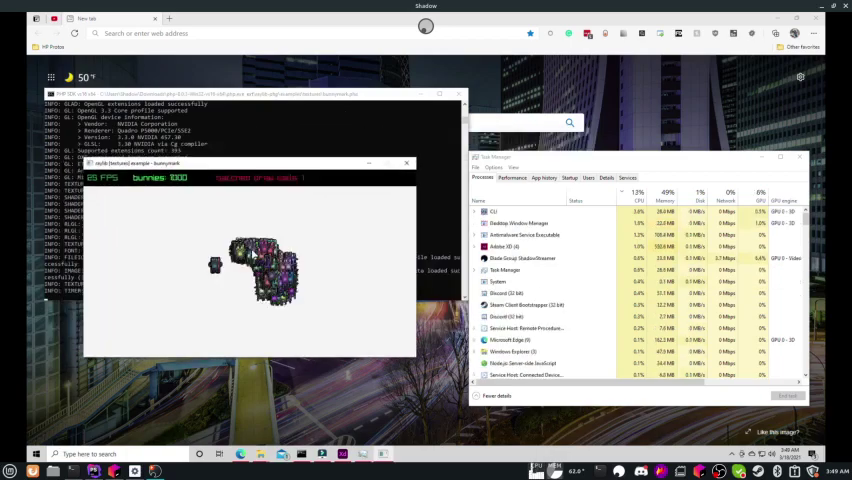
{"action": "left_click_drag", "start_coordinate": [255, 265], "coordinate": [253, 270]}
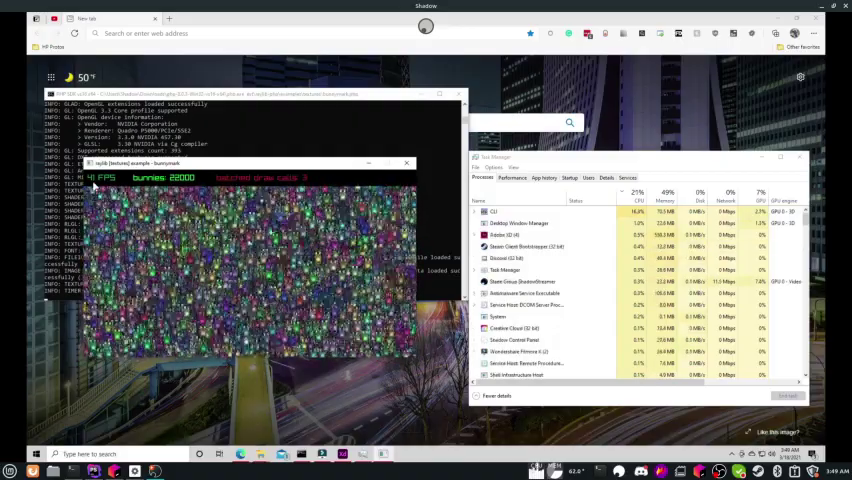
{"action": "mouse_move", "coordinate": [272, 163]}
{"action": "left_mouse_down"}
{"action": "mouse_move", "coordinate": [294, 192]}
{"action": "mouse_move", "coordinate": [294, 216]}
{"action": "left_mouse_up"}
{"action": "left_click", "coordinate": [284, 156]}
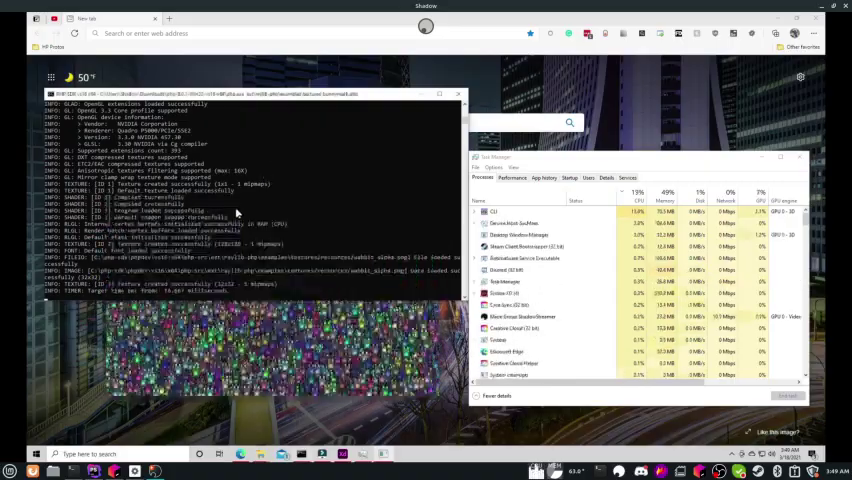
{"action": "left_click", "coordinate": [262, 336]}
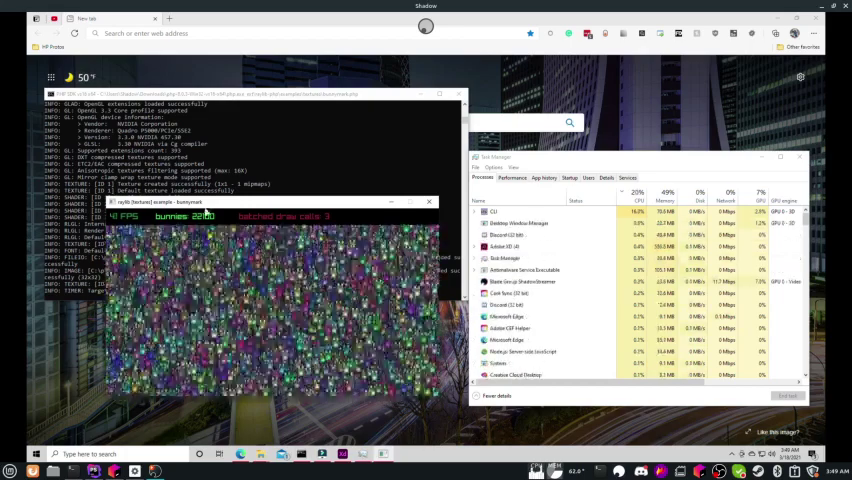
Relaunch bunnymark with -dopcache.enable_cli=1 -dopcache.jit_buffer_size=1000M added to the command.
{"action": "key", "text": "Escape"}
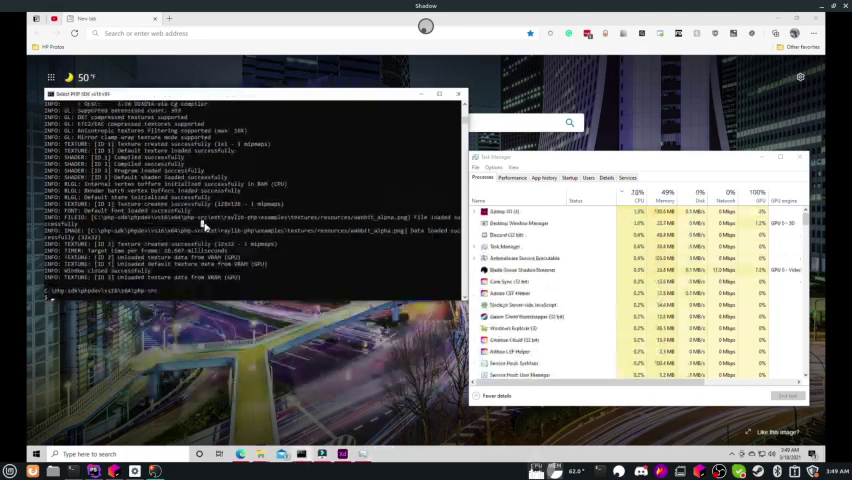
{"action": "key", "text": "Up"}
{"action": "key", "text": "Up"}
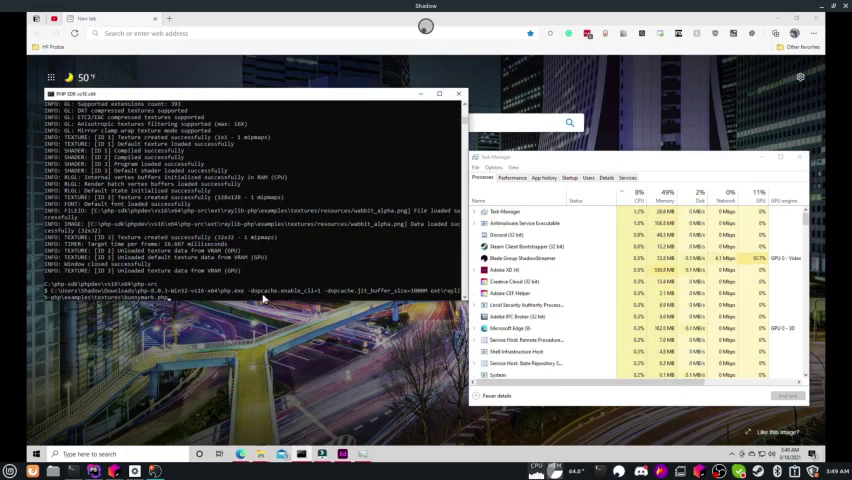
{"action": "left_click_drag", "start_coordinate": [300, 291], "coordinate": [320, 291]}
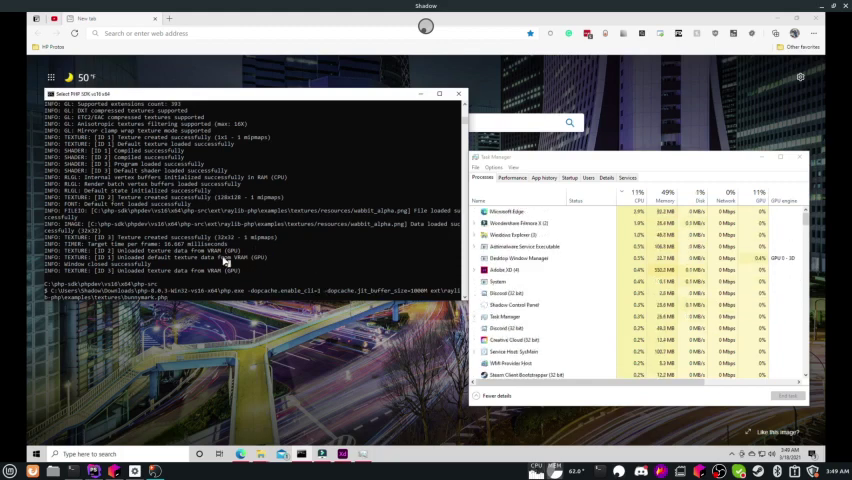
{"action": "key", "text": "Return"}
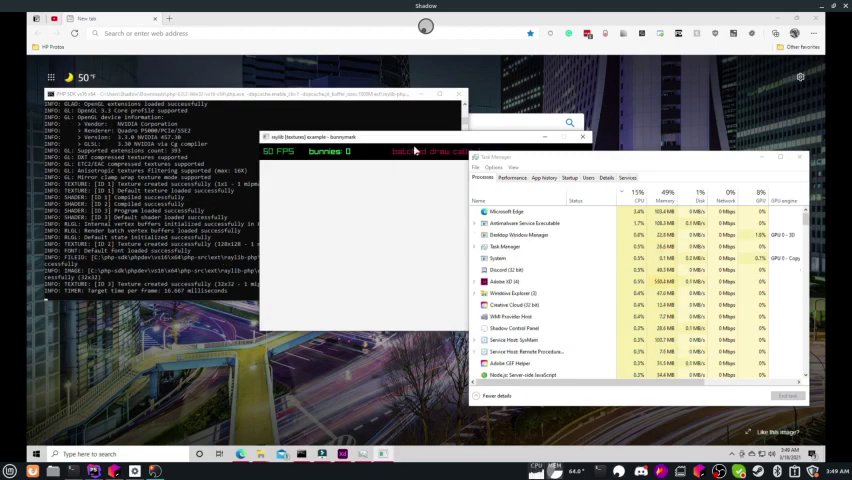
Move the JIT bunnymark window into view and spawn about 29,000 bunnies.
{"action": "left_click_drag", "start_coordinate": [419, 140], "coordinate": [242, 170]}
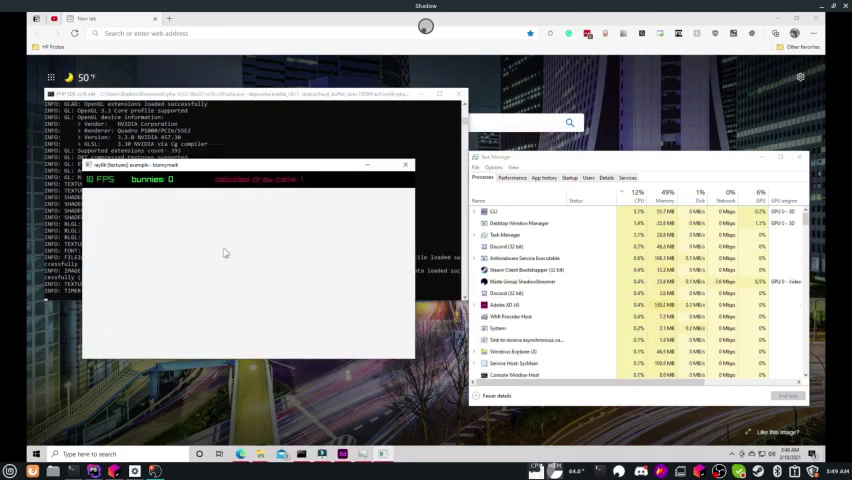
{"action": "mouse_move", "coordinate": [237, 258]}
{"action": "left_mouse_down"}
{"action": "mouse_move", "coordinate": [232, 287]}
{"action": "mouse_move", "coordinate": [252, 287]}
{"action": "left_mouse_up"}
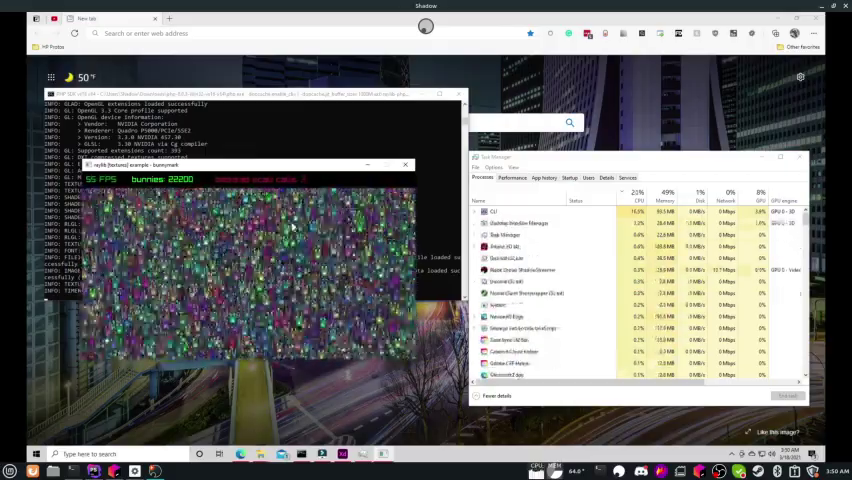
{"action": "left_click", "coordinate": [240, 243]}
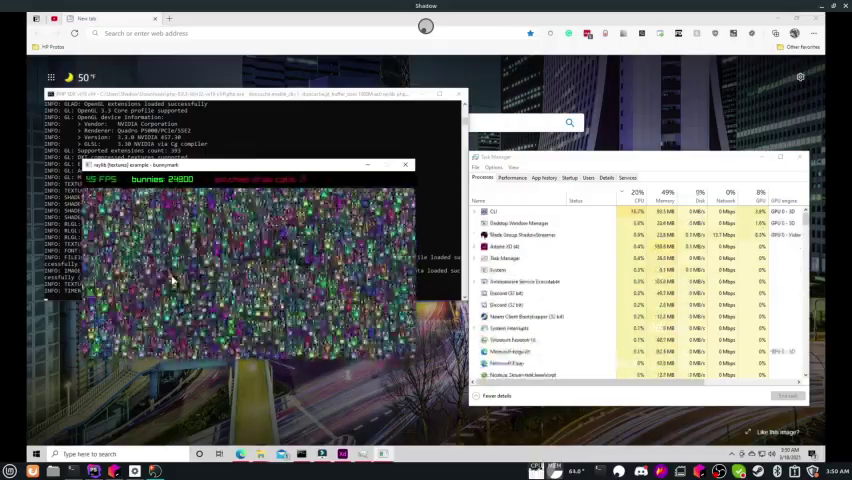
{"action": "left_click", "coordinate": [172, 283]}
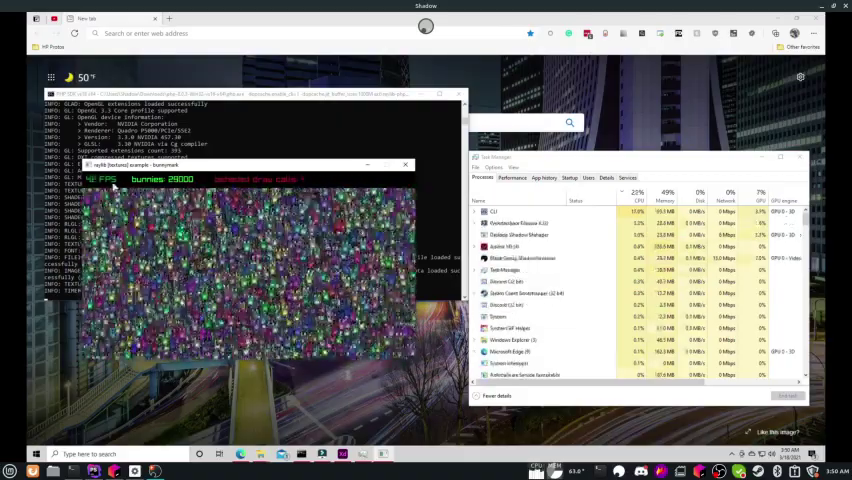